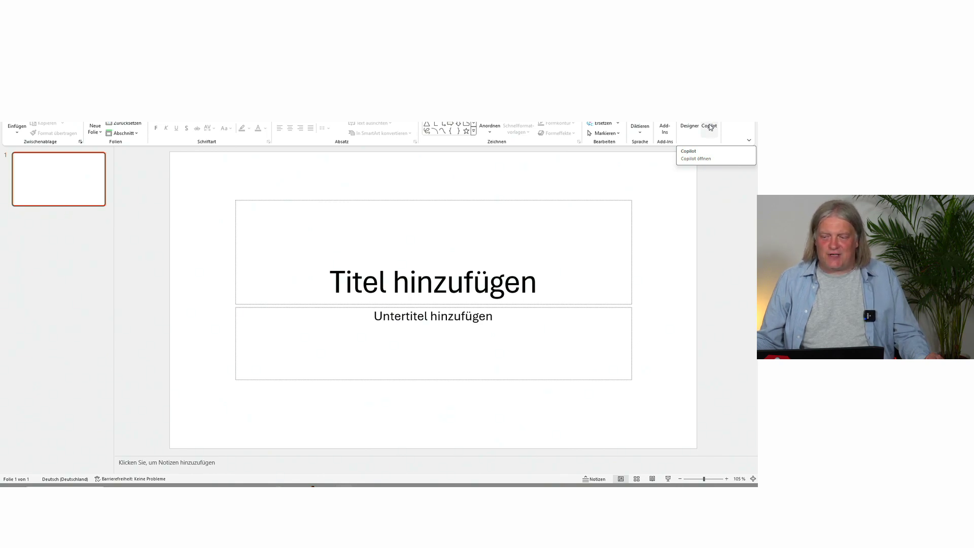
Open Copilot and pick the 'Erstellen einer Präsentation über…' suggestion to start a prompt.
{"action": "left_click", "coordinate": [710, 127]}
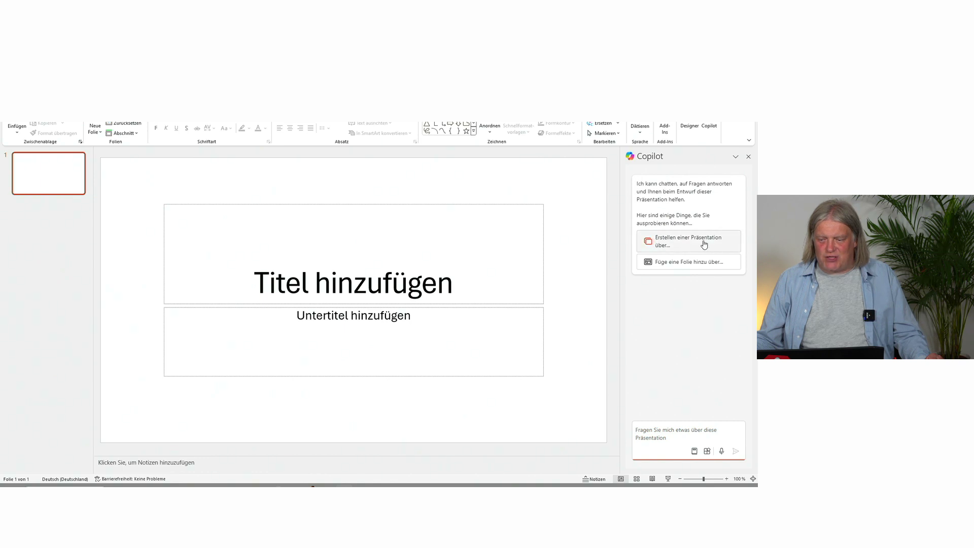
{"action": "left_click", "coordinate": [673, 248]}
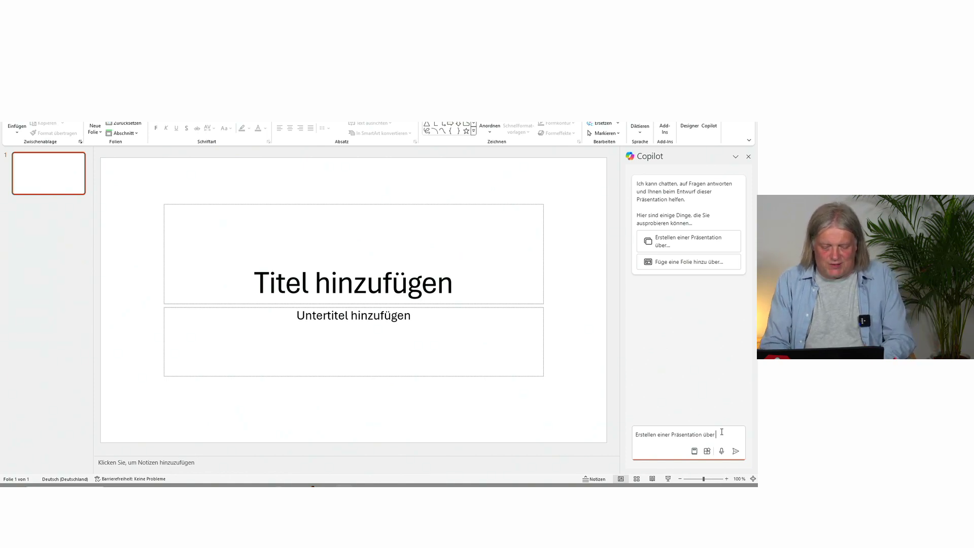
Request an Allgäu tourism deck covering social media, especially YouTube, for ages 30 to 60.
{"action": "type", "text": "das Allgäu a"}
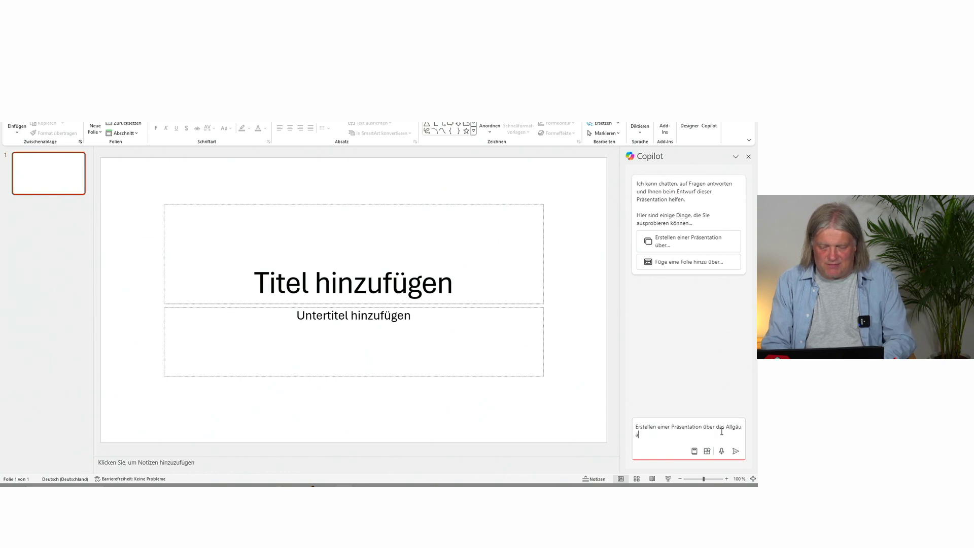
{"action": "type", "text": "ls Touri"}
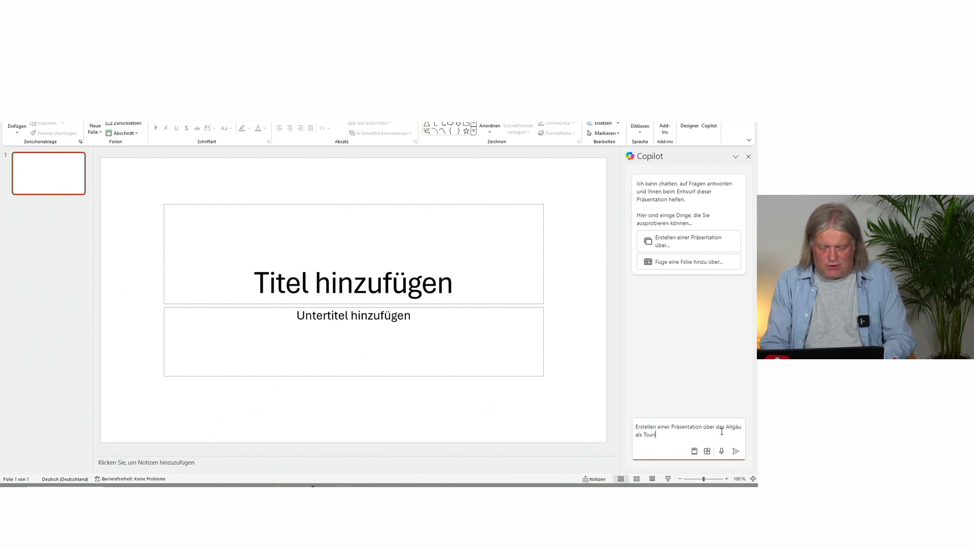
{"action": "type", "text": "smusregion."}
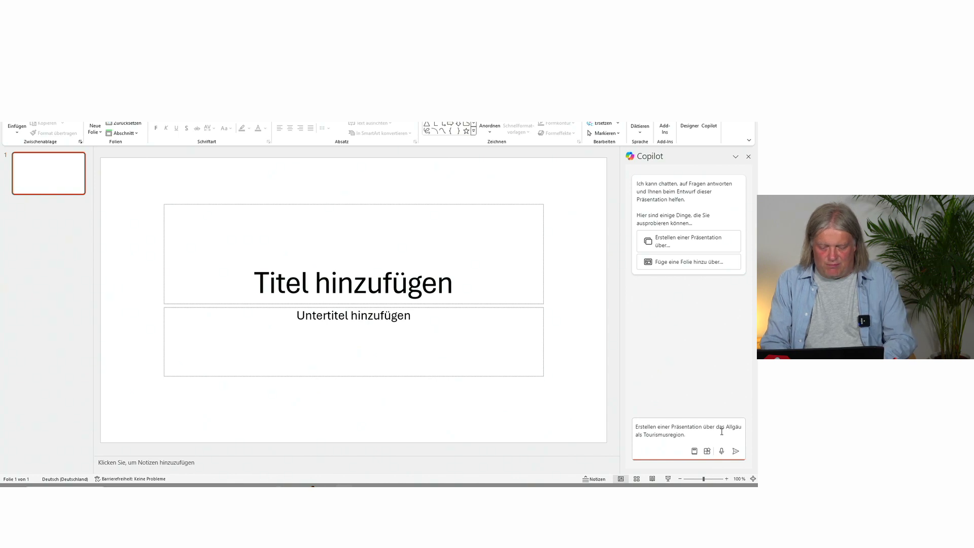
{"action": "type", "text": " Bitte füge "}
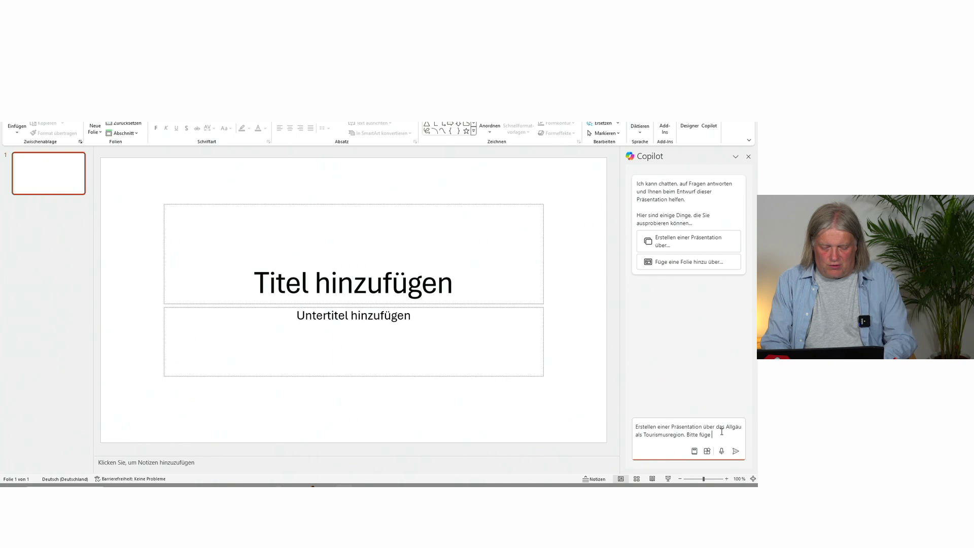
{"action": "type", "text": "noch Asp"}
{"action": "type", "text": "ekte "}
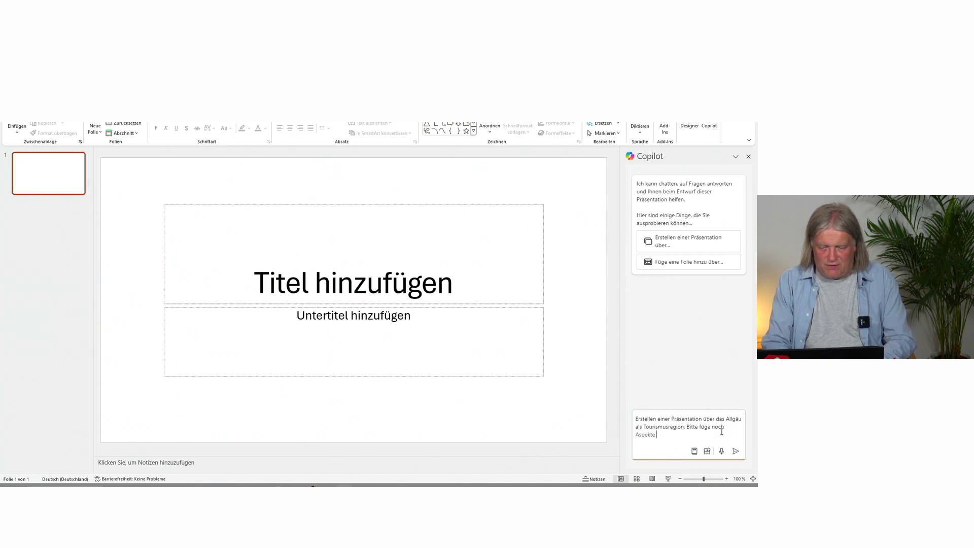
{"action": "type", "text": "von Social Media"}
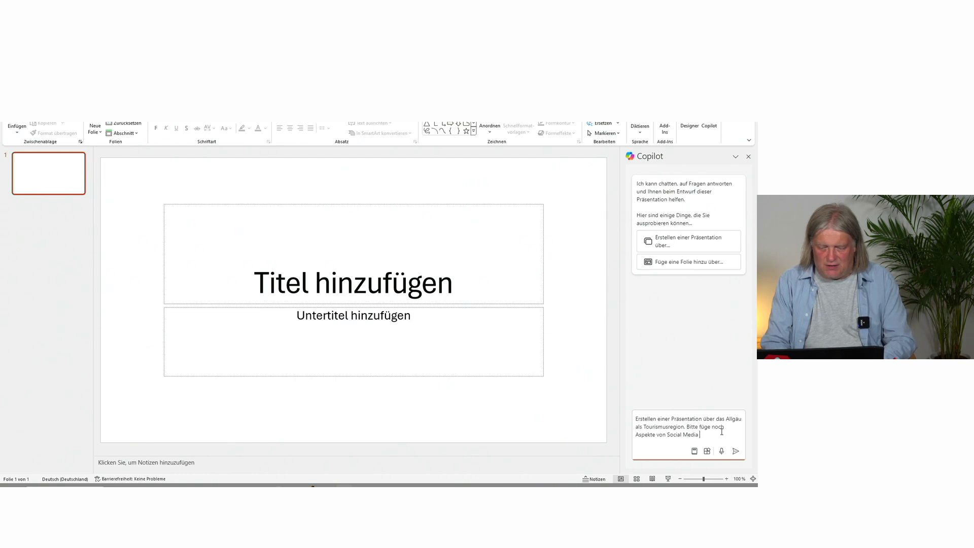
{"action": "type", "text": ". Insbe"}
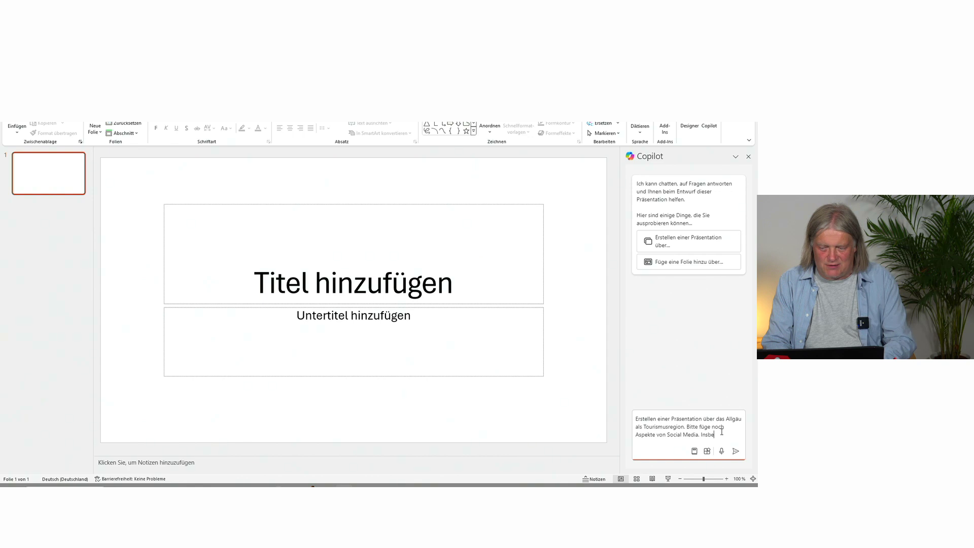
{"action": "type", "text": "sondere Y"}
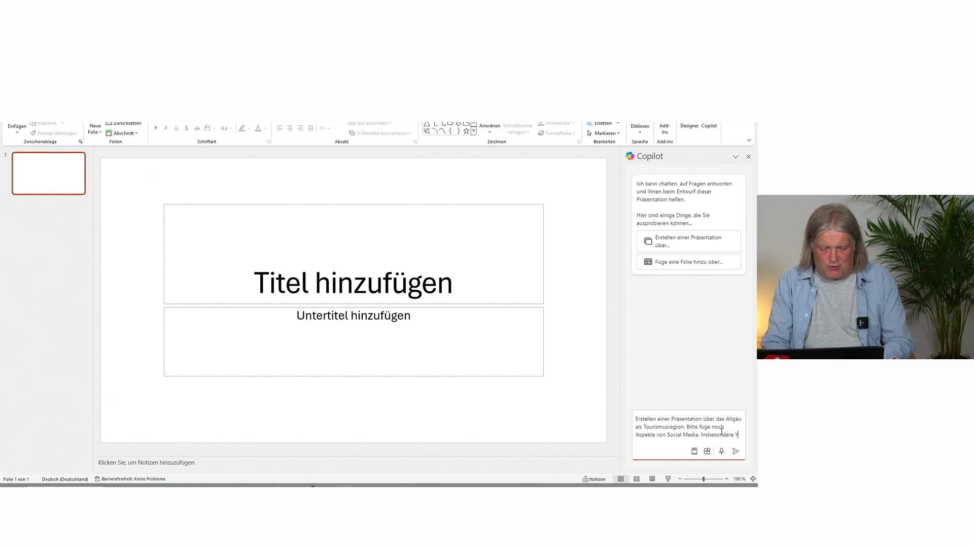
{"action": "type", "text": "ouTube"}
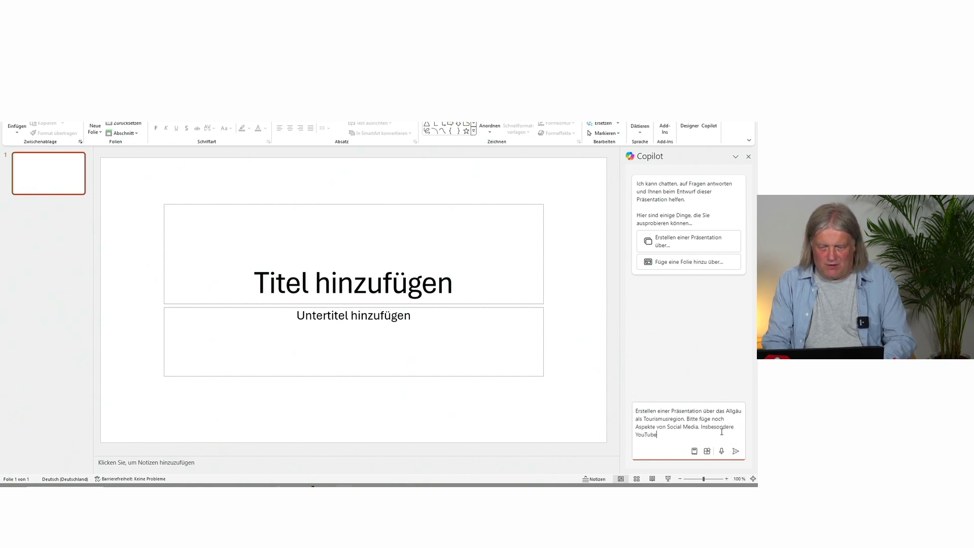
{"action": "type", "text": ". Ziel"}
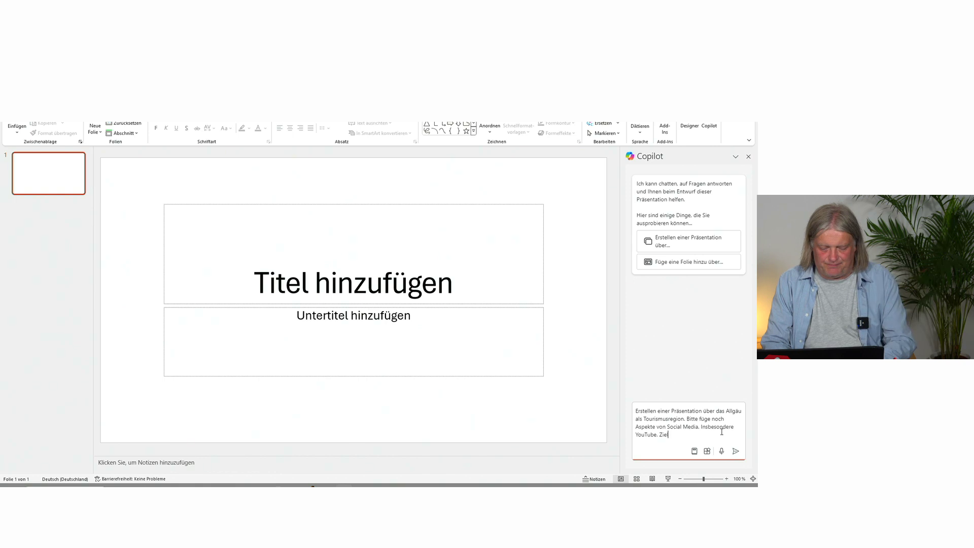
{"action": "type", "text": "gruppe sind Menschen"}
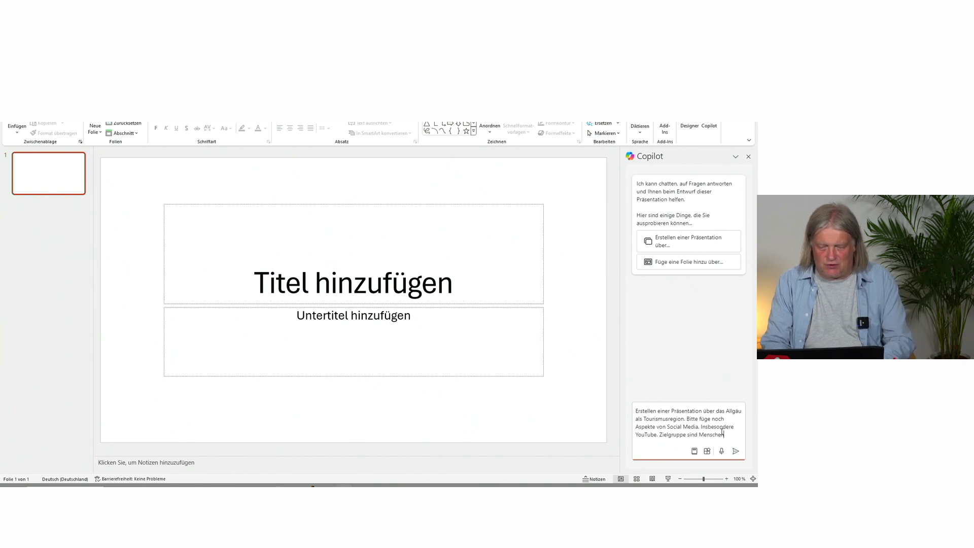
{"action": "type", "text": " zwischen 3"}
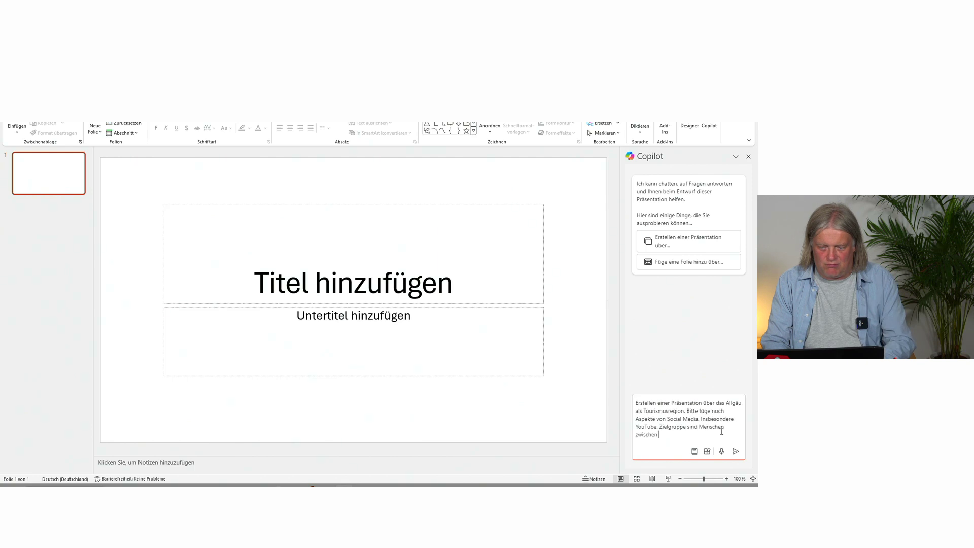
{"action": "type", "text": "0 und "}
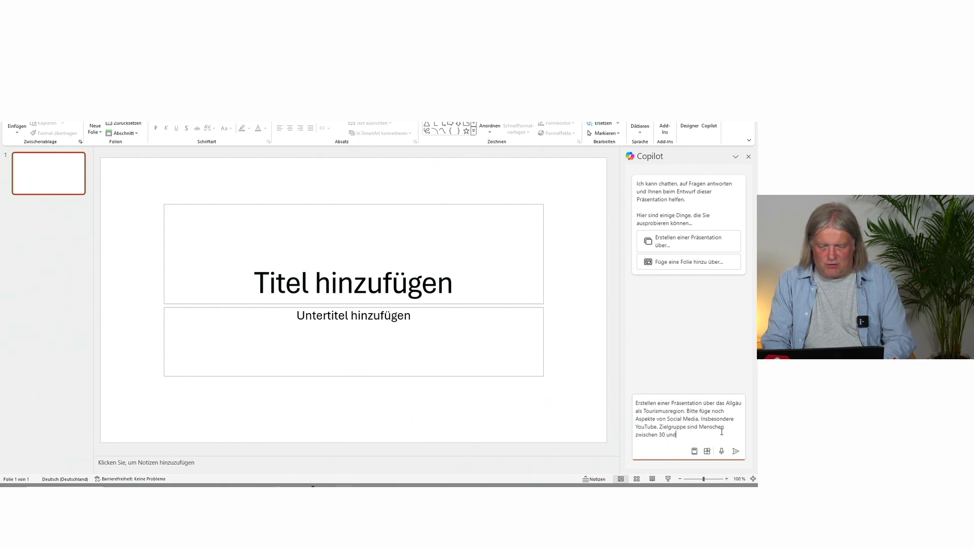
{"action": "type", "text": "60 Jahren."}
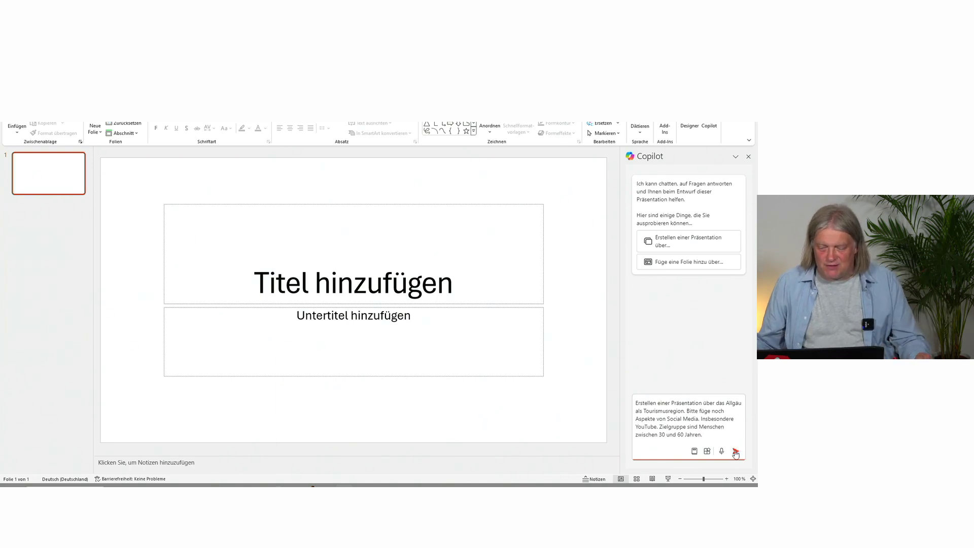
{"action": "left_click", "coordinate": [734, 451]}
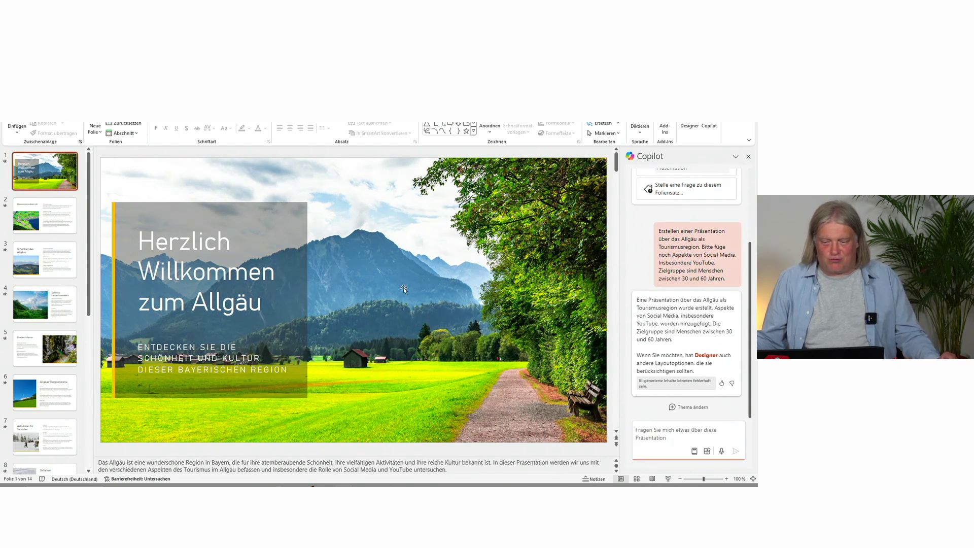
Browse slides 2–4: Präsentationsübersicht, the Allgäu's beauty and Schloss Neuschwanstein.
{"action": "left_click", "coordinate": [45, 221]}
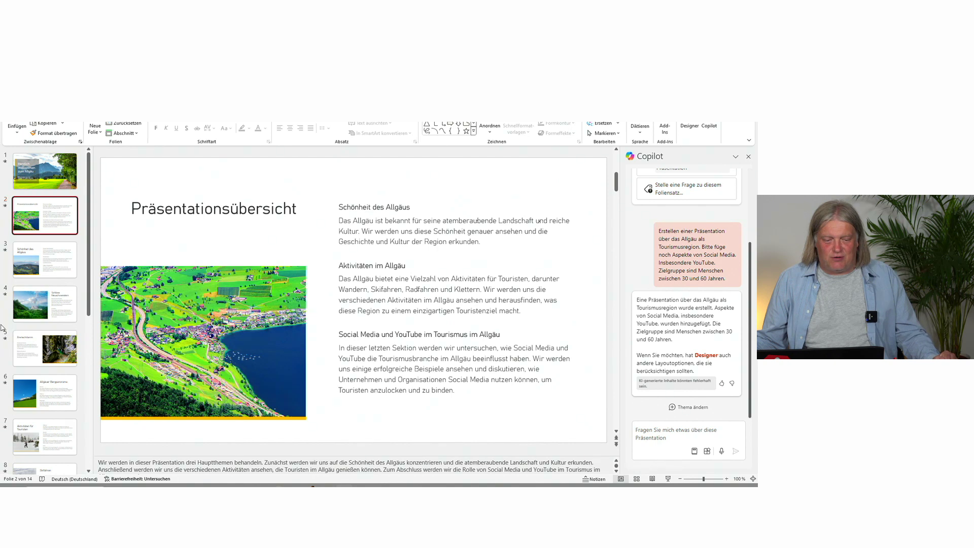
{"action": "left_click", "coordinate": [45, 260]}
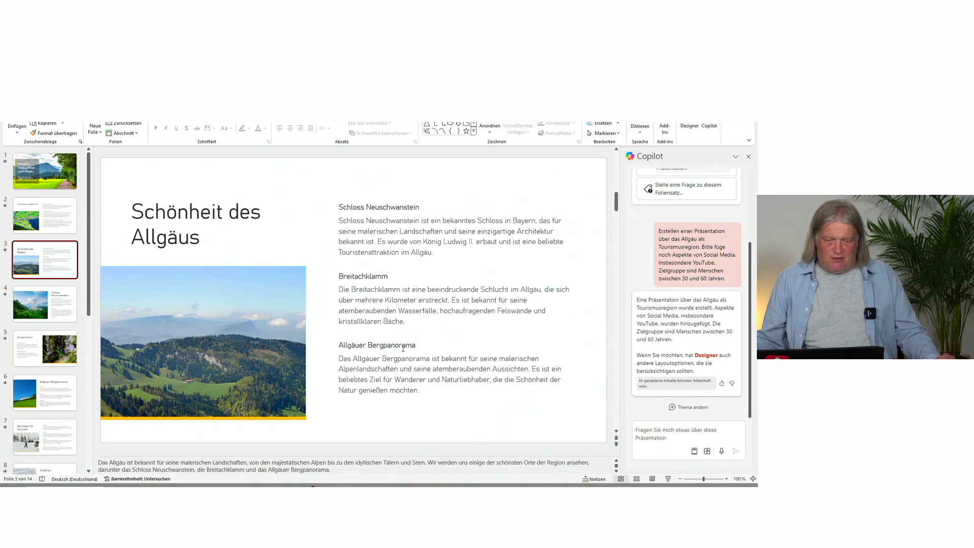
{"action": "left_click", "coordinate": [32, 303]}
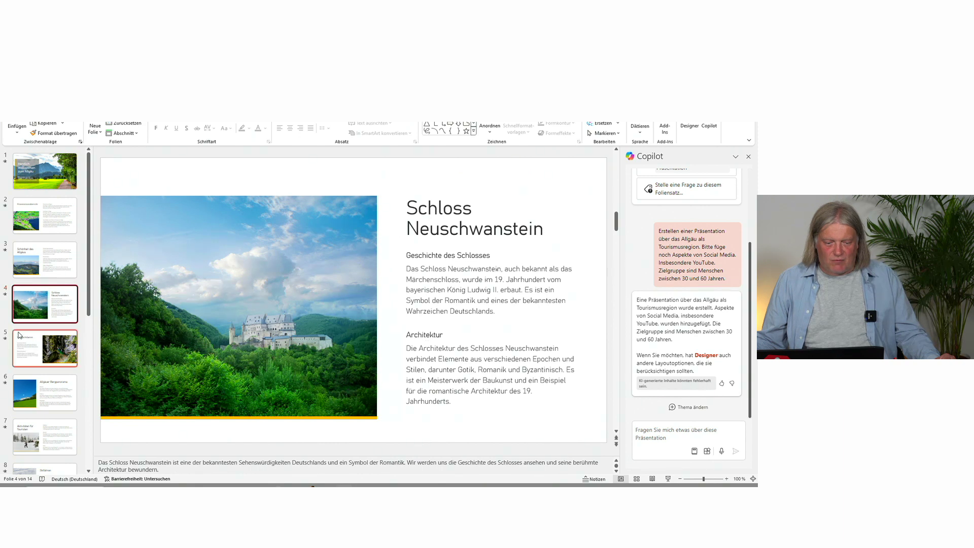
Continue past Breitachklamm and Allgäuer Bergpanorama down to slide 10, Kultur.
{"action": "key", "text": "Down"}
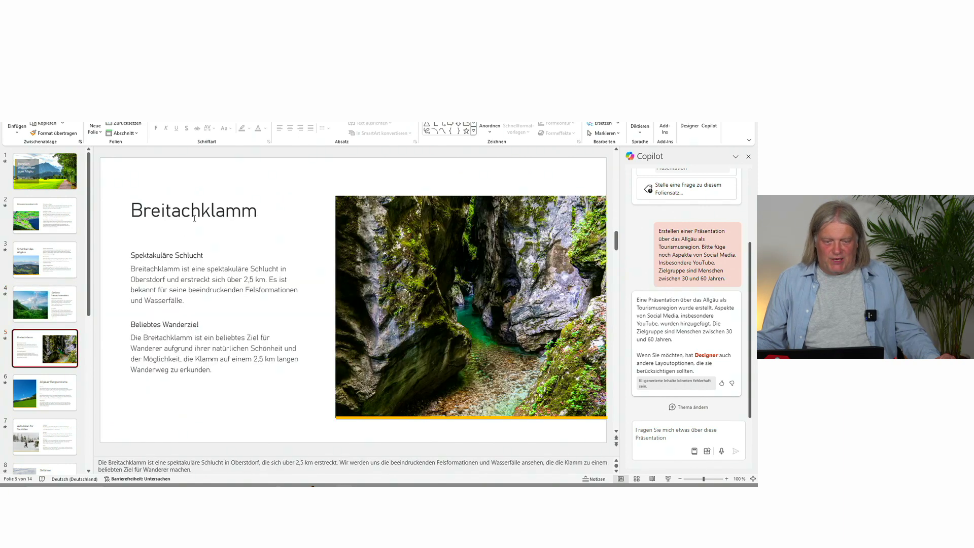
{"action": "left_click", "coordinate": [46, 394]}
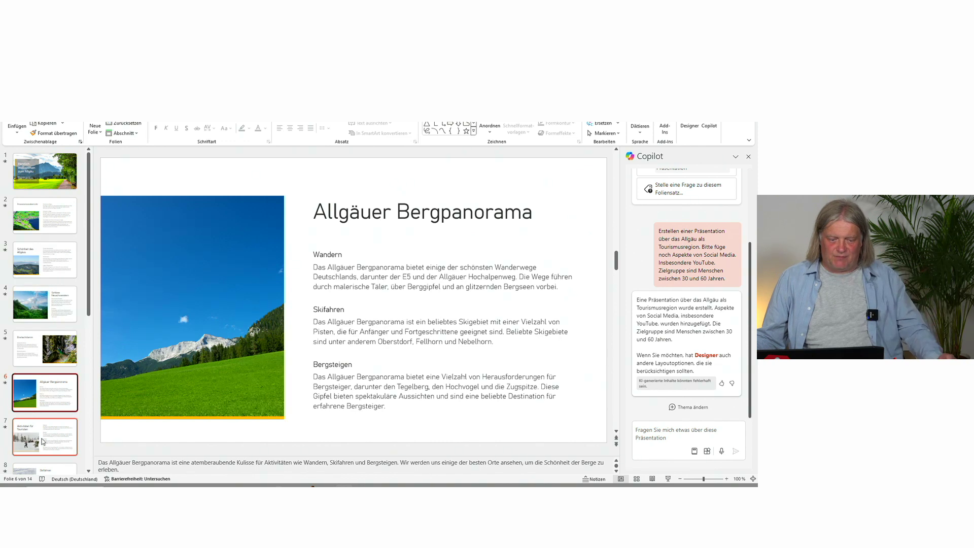
{"action": "key", "text": "Down"}
{"action": "key", "text": "Down"}
{"action": "key", "text": "Down"}
{"action": "key", "text": "Down"}
{"action": "scroll", "coordinate": [51, 348], "scroll_direction": "down", "scroll_amount": 1}
{"action": "scroll", "coordinate": [50, 348], "scroll_direction": "down", "scroll_amount": 2}
{"action": "scroll", "coordinate": [51, 347], "scroll_direction": "down", "scroll_amount": 1}
{"action": "scroll", "coordinate": [51, 347], "scroll_direction": "down", "scroll_amount": 1}
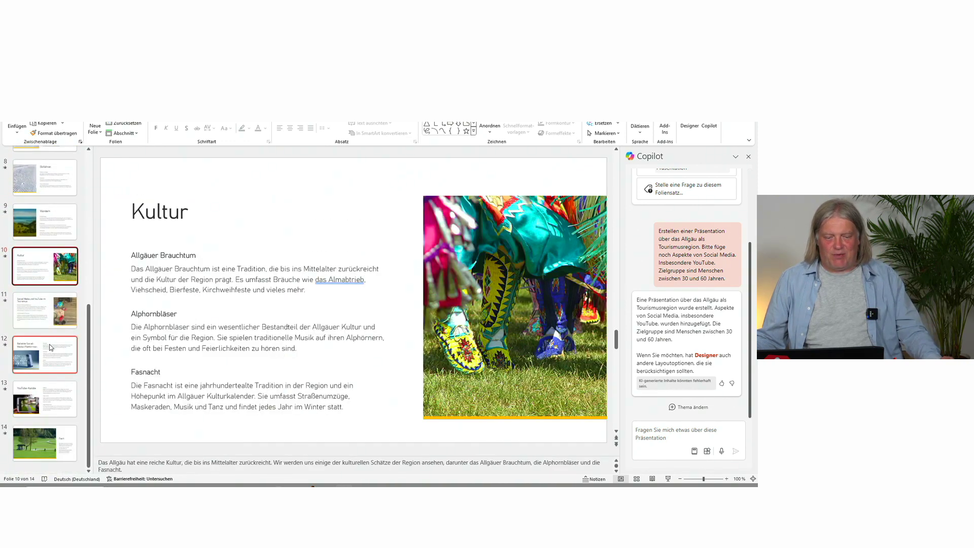
Review the social media, YouTube-Kanäle and Fazit slides, ending back on slide 11.
{"action": "left_click", "coordinate": [47, 305]}
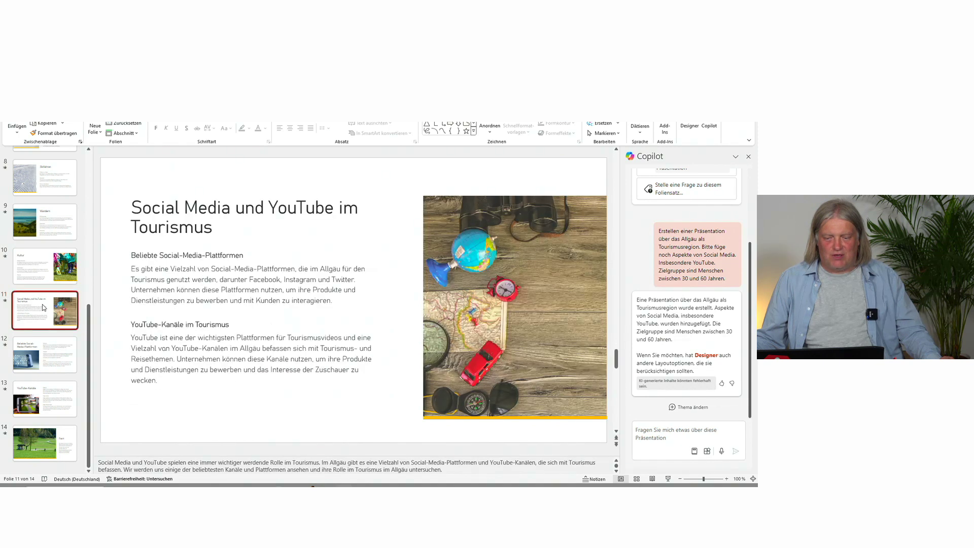
{"action": "left_click", "coordinate": [34, 382]}
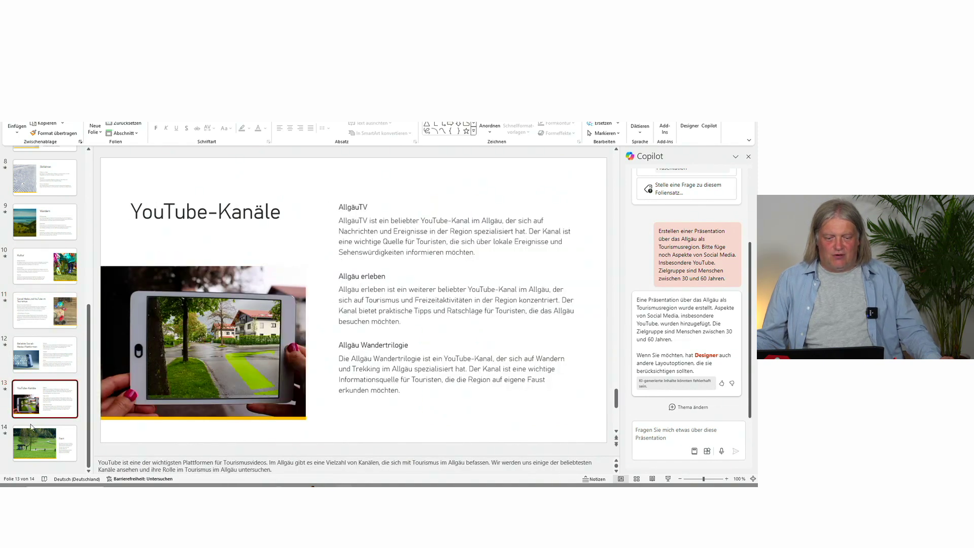
{"action": "left_click", "coordinate": [38, 445]}
{"action": "key", "text": "Up"}
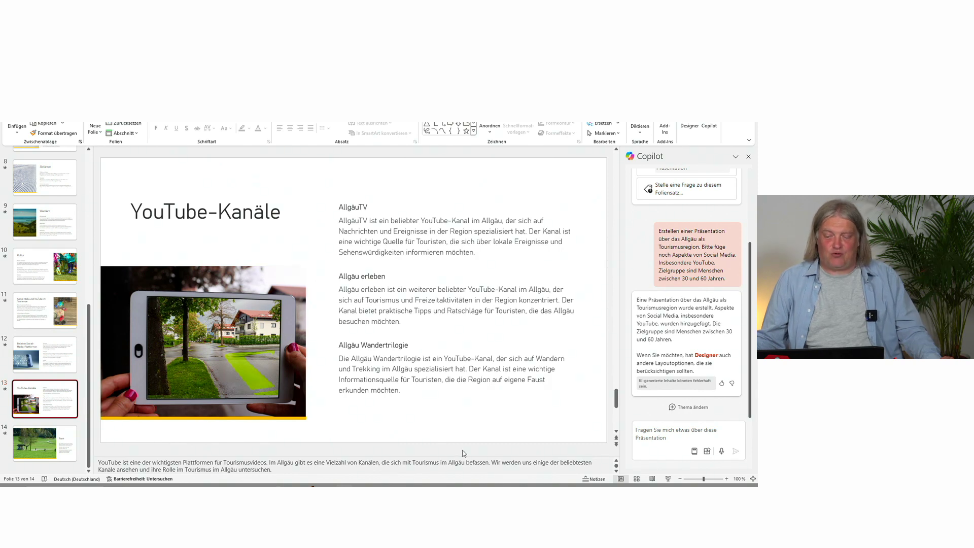
{"action": "left_click", "coordinate": [30, 448]}
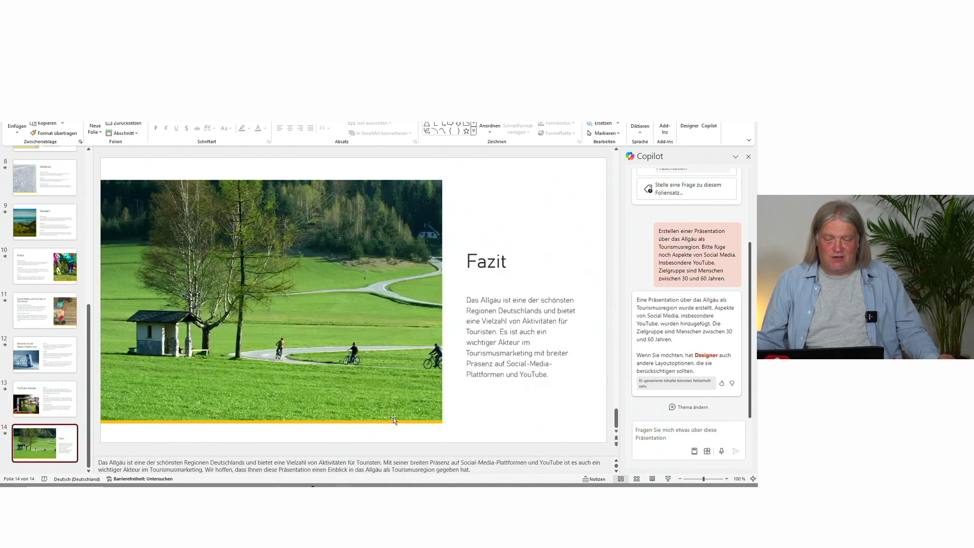
{"action": "left_click", "coordinate": [37, 365]}
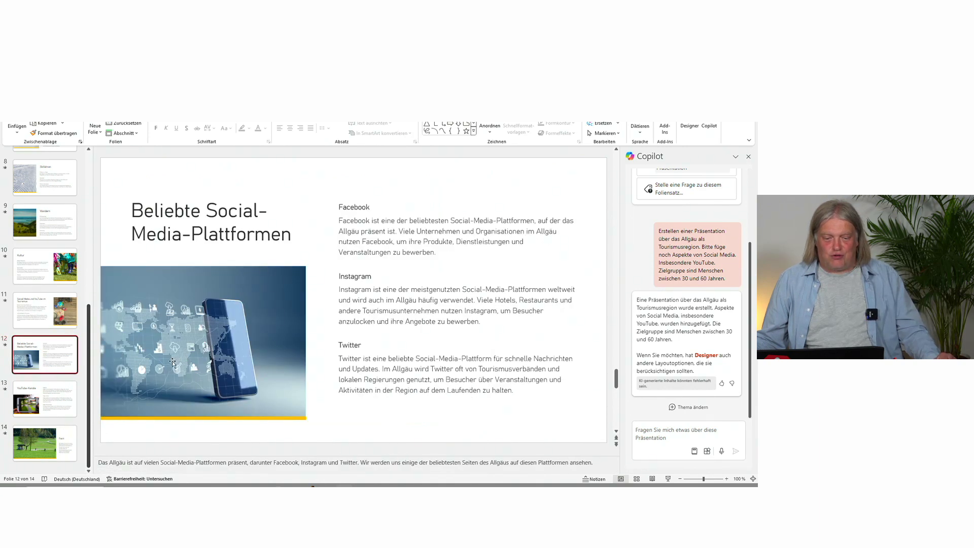
{"action": "left_click", "coordinate": [37, 307]}
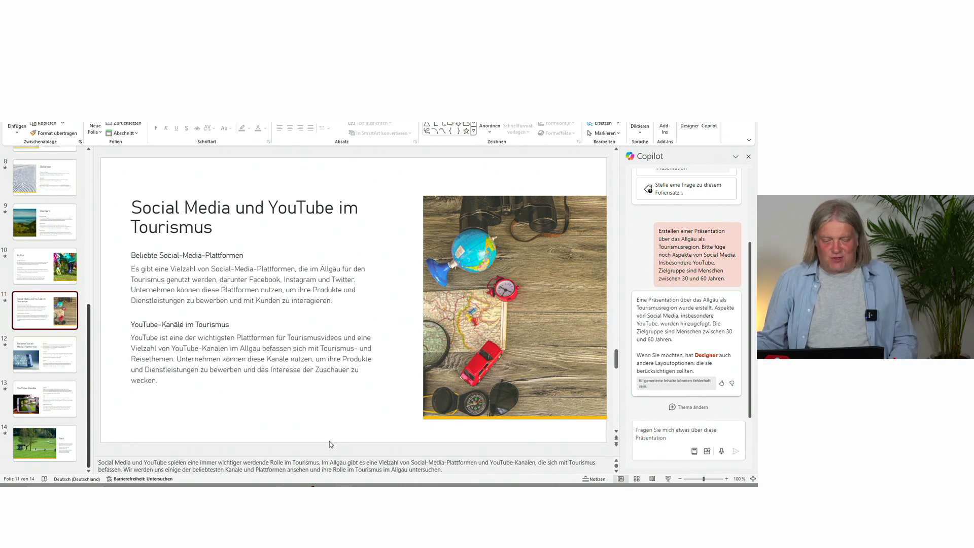
Select slide 11's speaker notes, check slides 8–12, and finish on slide 14, Fazit.
{"action": "left_click", "coordinate": [410, 465]}
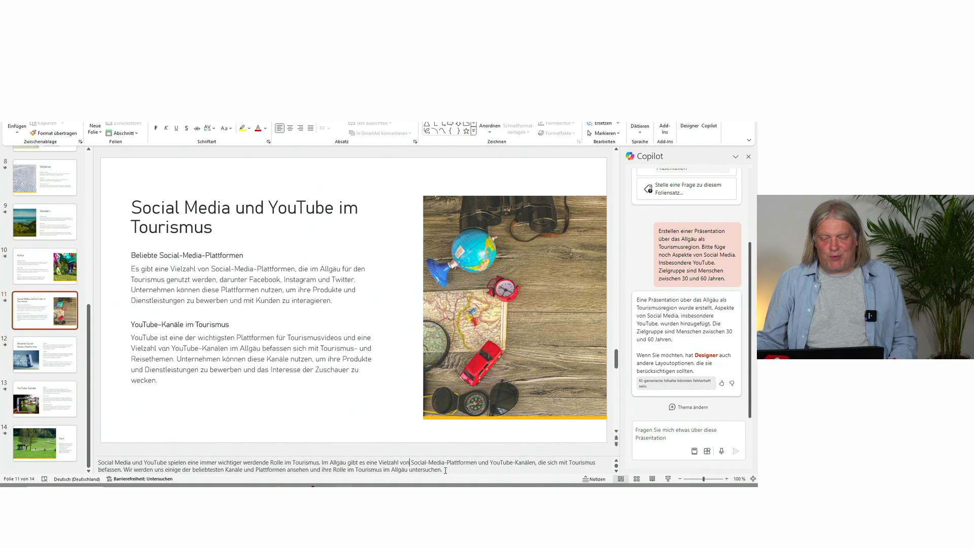
{"action": "left_click_drag", "start_coordinate": [445, 470], "coordinate": [71, 463]}
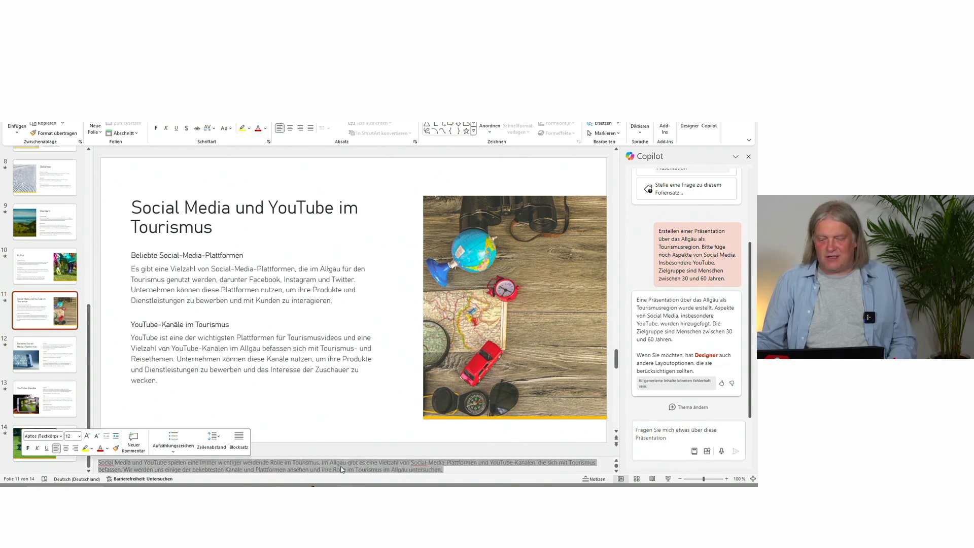
{"action": "left_click", "coordinate": [43, 266]}
{"action": "left_click", "coordinate": [34, 227]}
{"action": "left_click", "coordinate": [54, 189]}
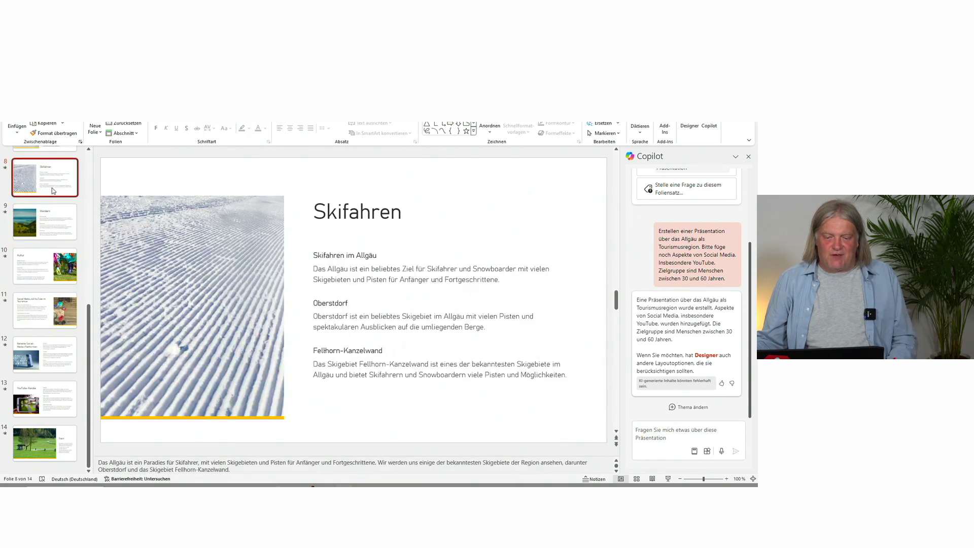
{"action": "left_click", "coordinate": [23, 315]}
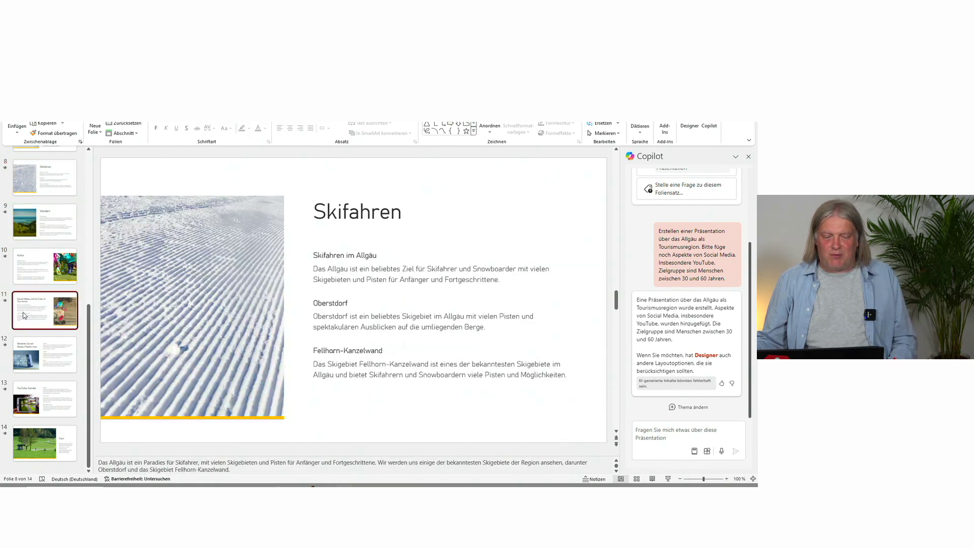
{"action": "left_click", "coordinate": [31, 267]}
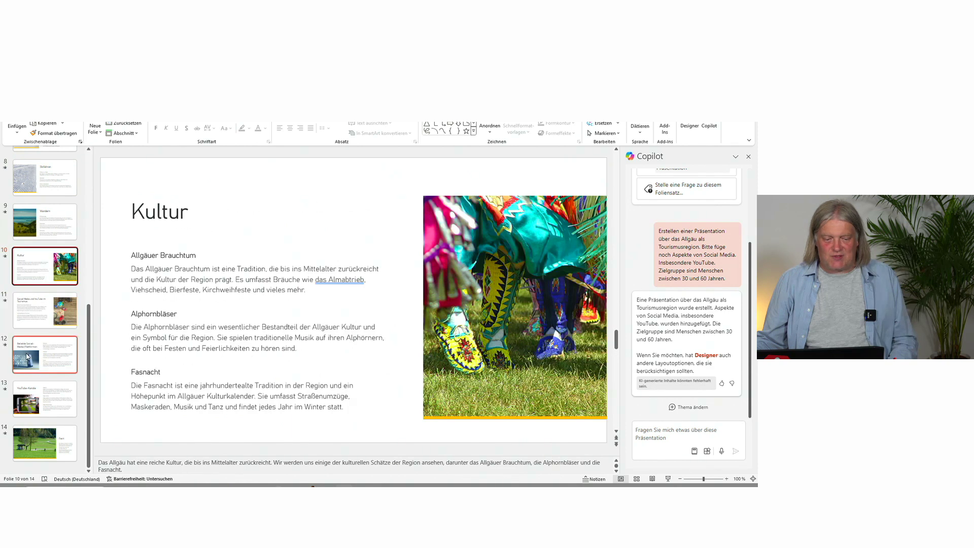
{"action": "left_click", "coordinate": [27, 357]}
{"action": "left_click", "coordinate": [38, 443]}
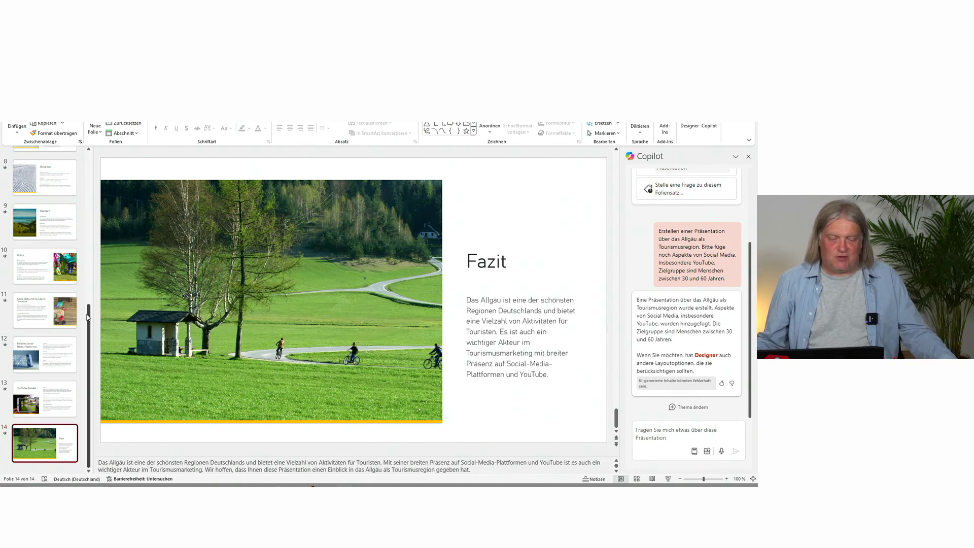
Scroll to the top of the slide pane and show slide 1, 'Herzlich Willkommen zum Allgäu'.
{"action": "left_click_drag", "start_coordinate": [89, 306], "coordinate": [101, 250]}
{"action": "scroll", "coordinate": [50, 253], "scroll_direction": "up", "scroll_amount": 5}
{"action": "left_click", "coordinate": [45, 171]}
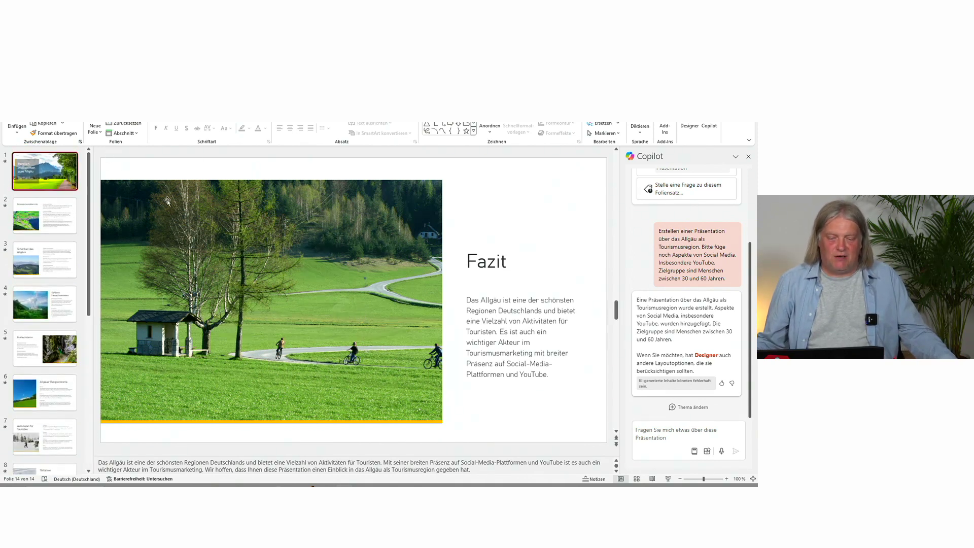